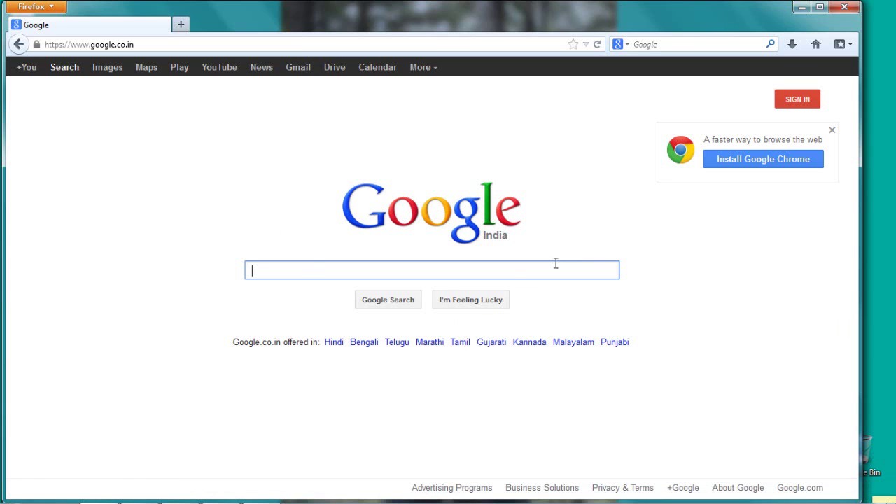
Step: Go from the Google home page to the Gmail sign-in page using the top-bar Gmail link
click(305, 71)
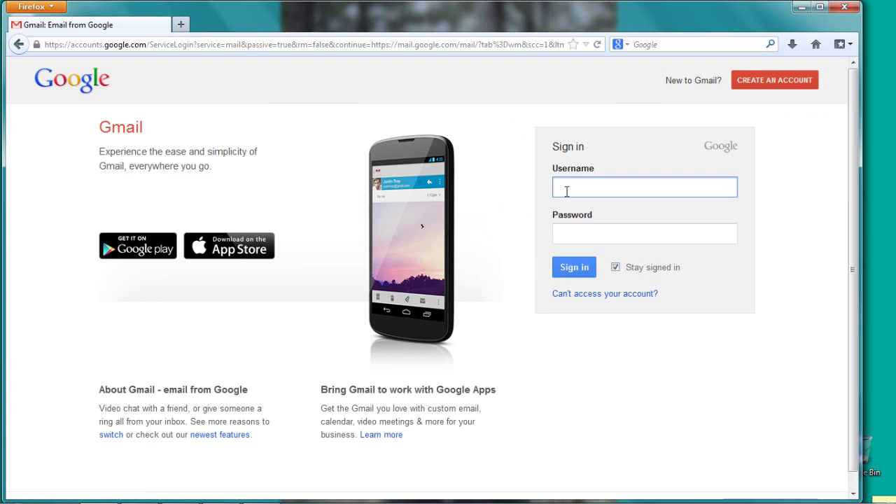
Step: Start a new Google account and review the empty name, username, password and lower fields
click(756, 84)
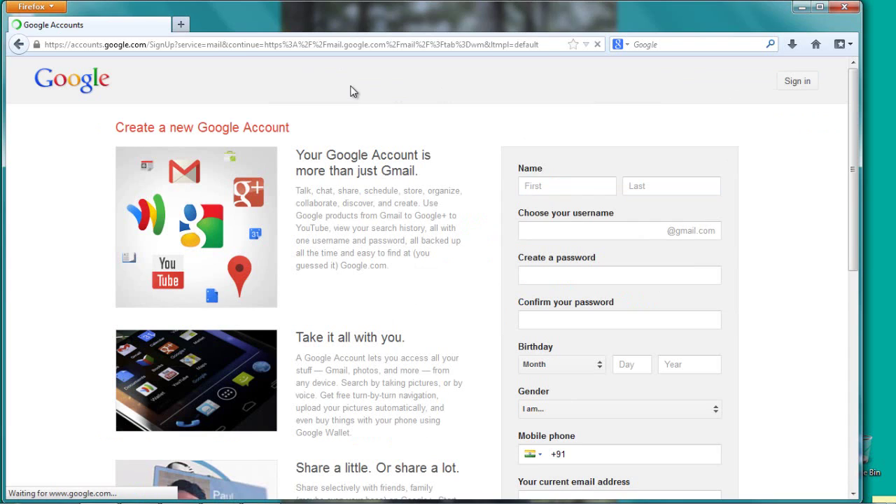
click(550, 188)
click(636, 189)
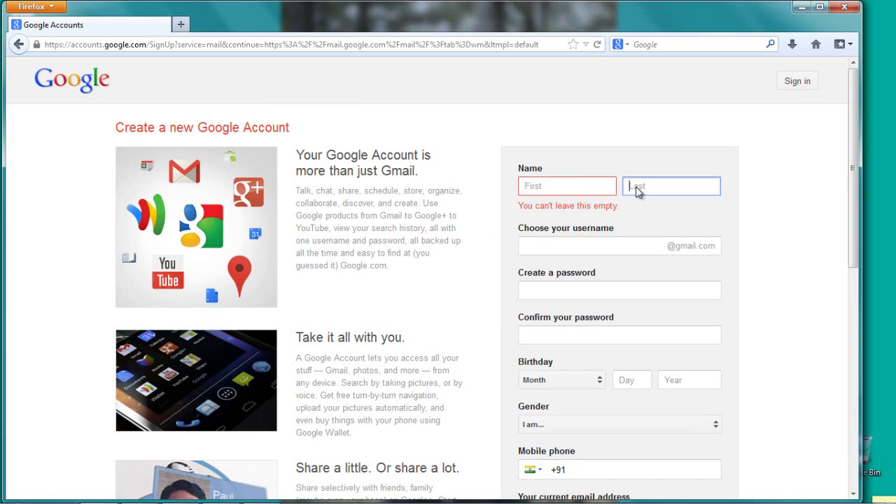
click(592, 246)
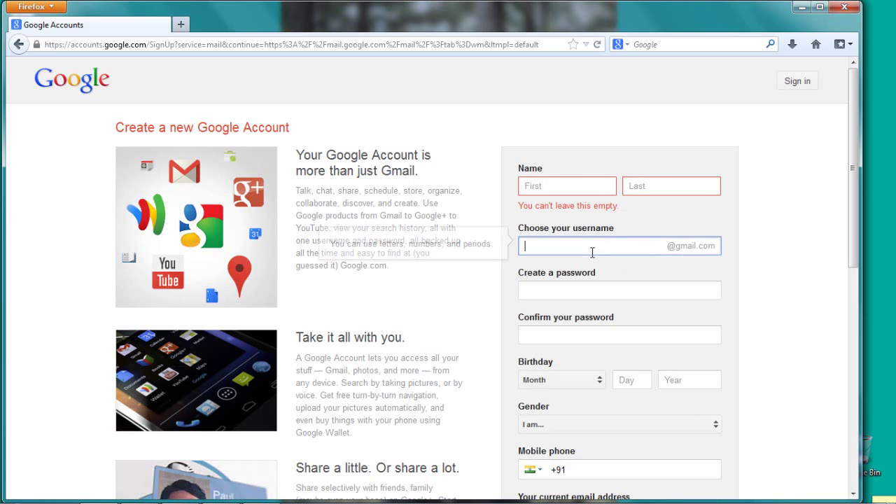
scroll(593, 252, down, 2)
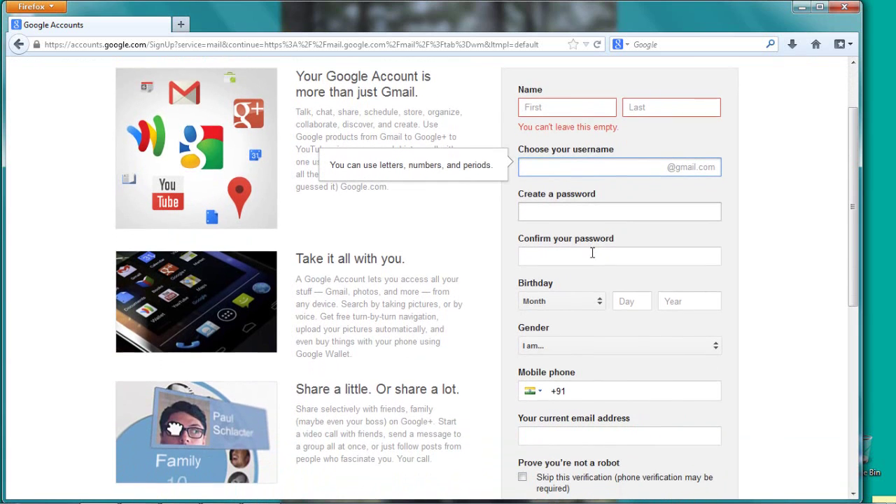
click(572, 219)
scroll(572, 218, down, 5)
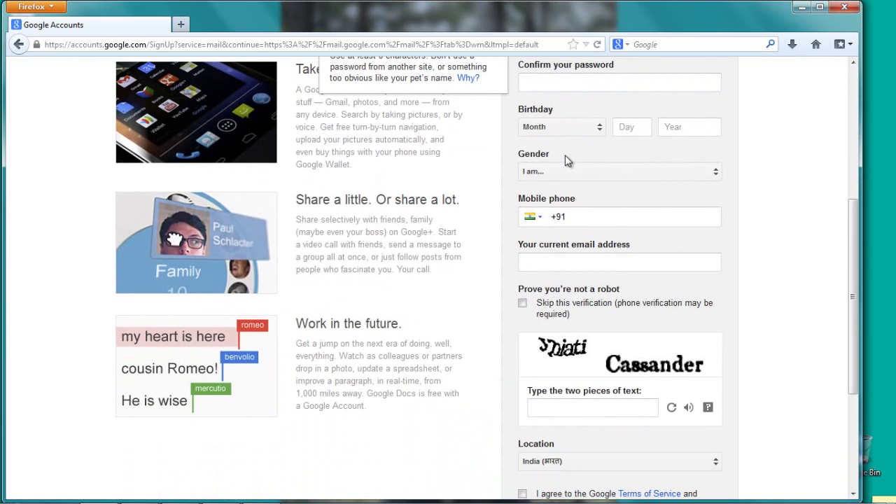
scroll(553, 329, down, 4)
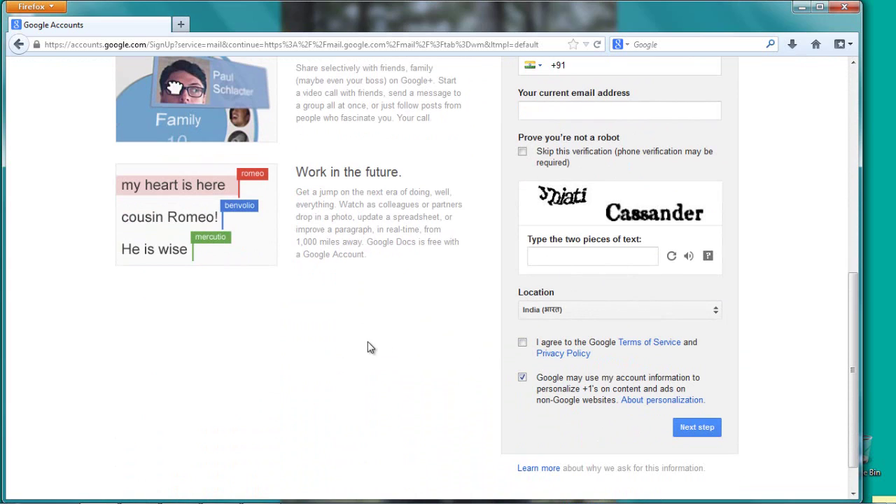
scroll(368, 343, up, 10)
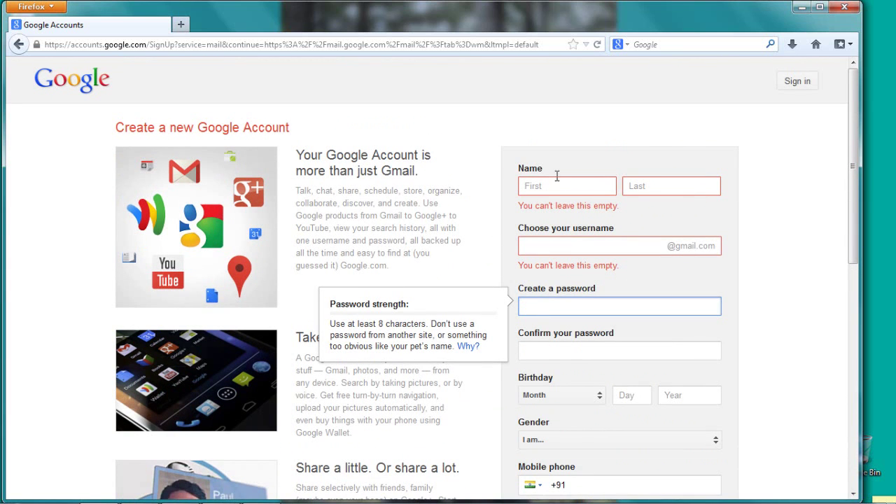
Step: Enter the account holder's first and last name in the Name fields
click(548, 185)
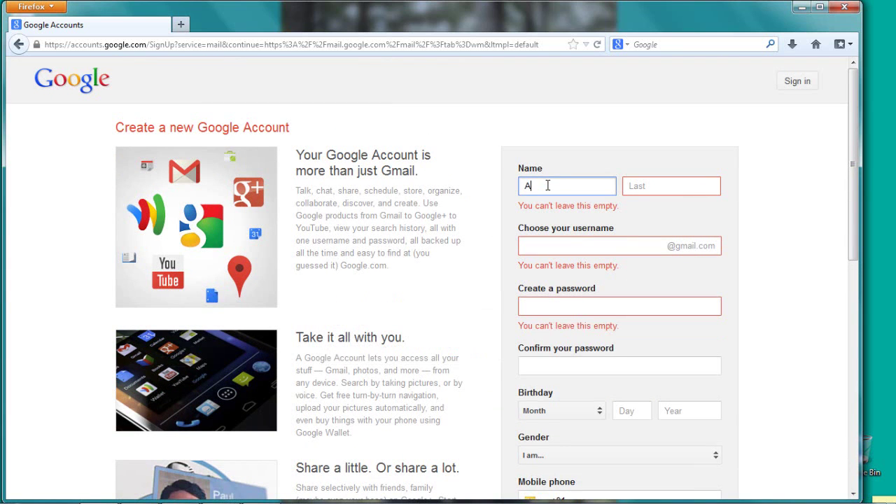
click(669, 187)
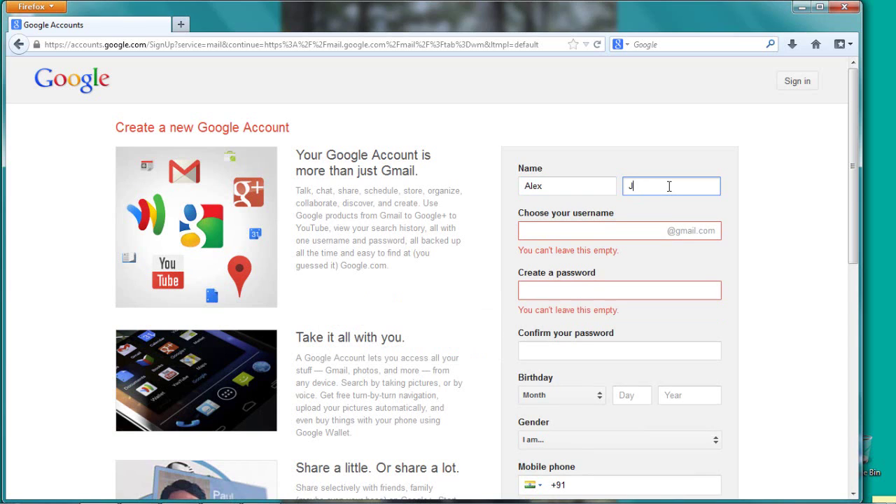
Step: Try usernames, replacing two already-taken ones until an available gmail username is entered
click(610, 231)
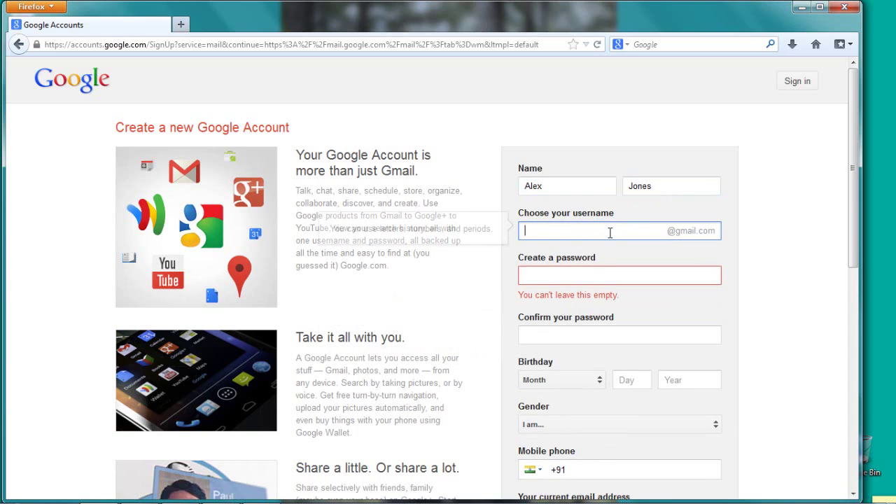
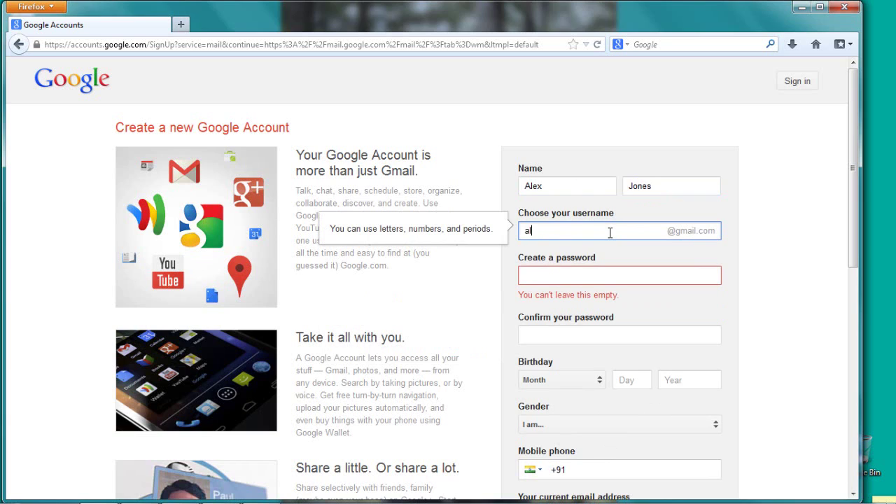
click(567, 277)
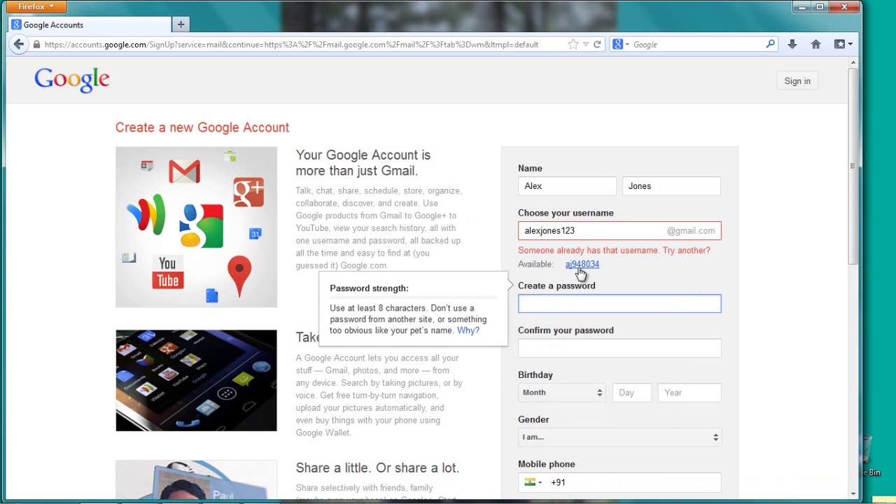
click(595, 231)
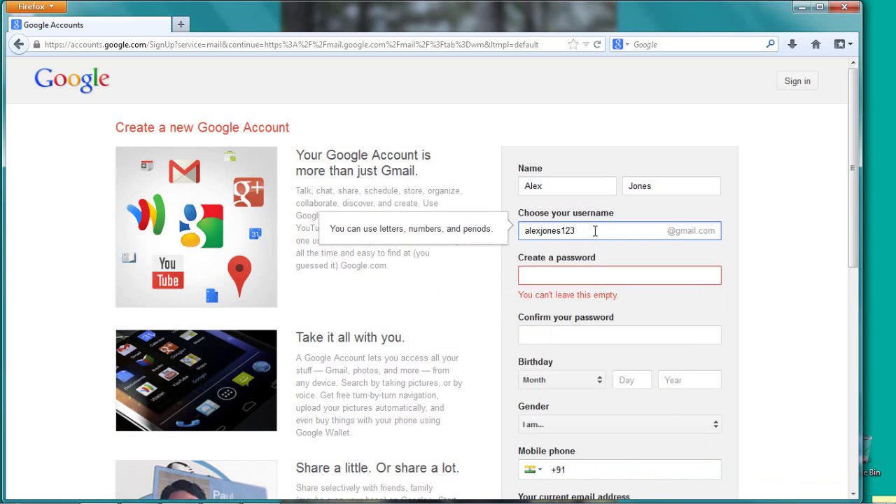
text(4)
click(575, 269)
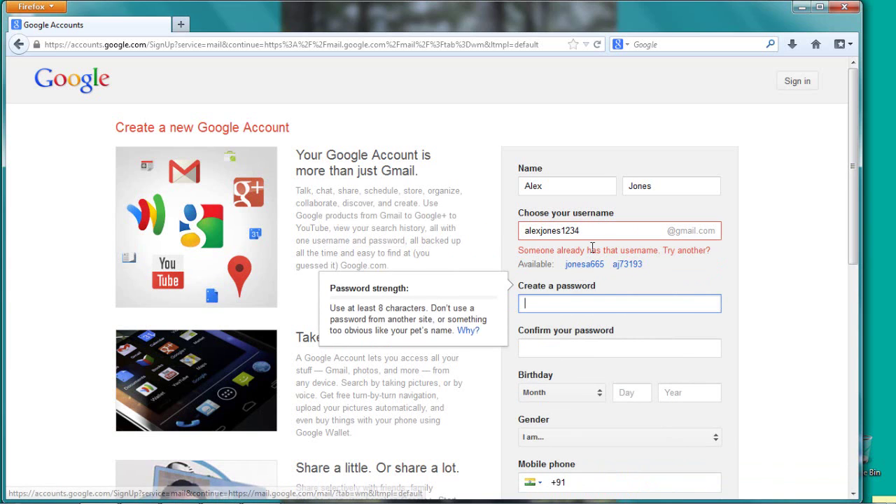
click(590, 237)
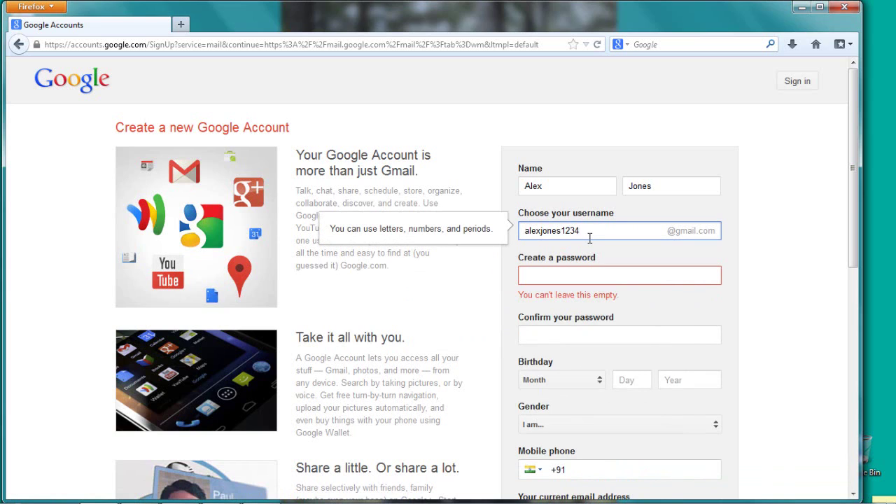
key(BackSpace)
key(BackSpace)
key(BackSpace)
key(BackSpace)
Step: Check the new username's availability, pick a birth month, and select the username text
click(575, 278)
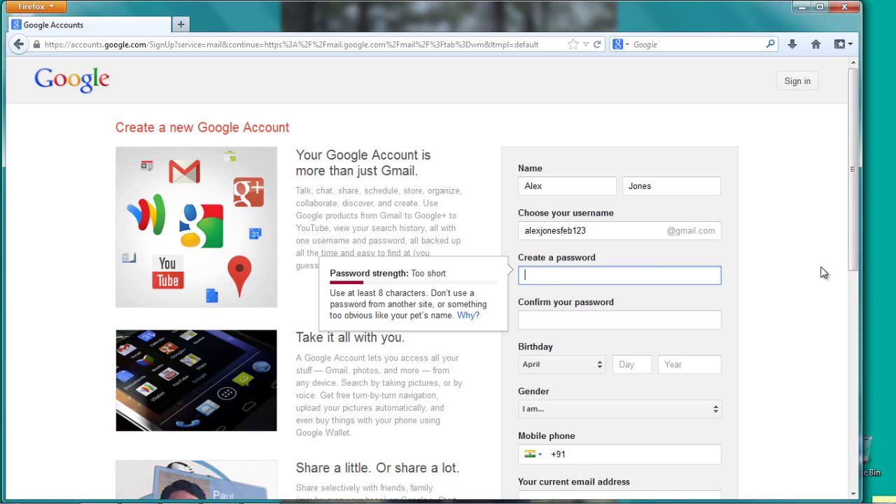
click(785, 306)
click(599, 278)
drag(590, 234, 527, 234)
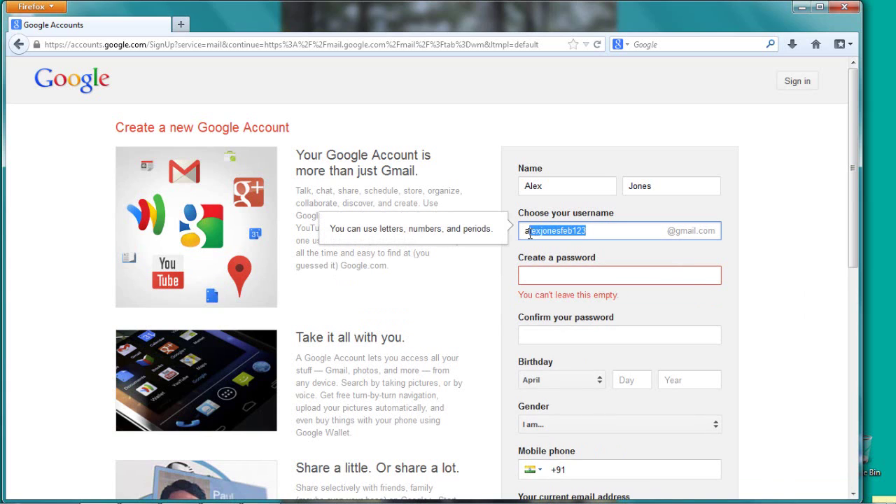
Step: Enter the account password and paste it into the confirmation field
click(552, 277)
key(ctrl+v)
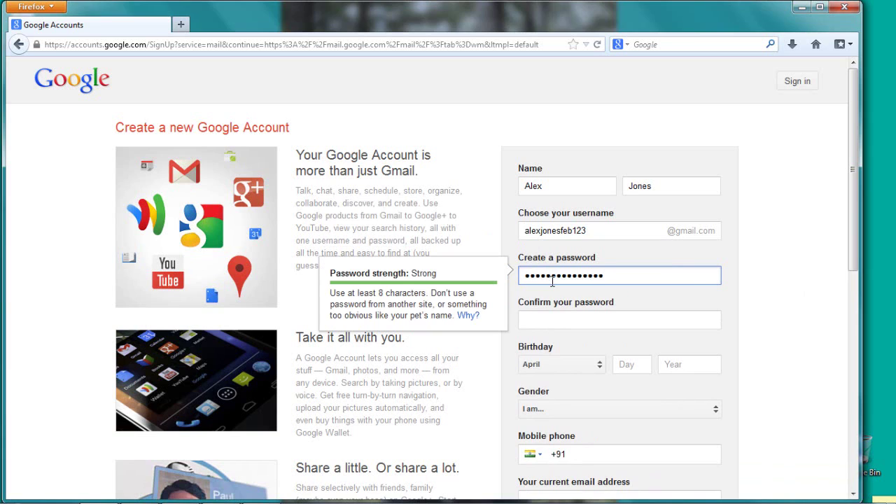
click(554, 319)
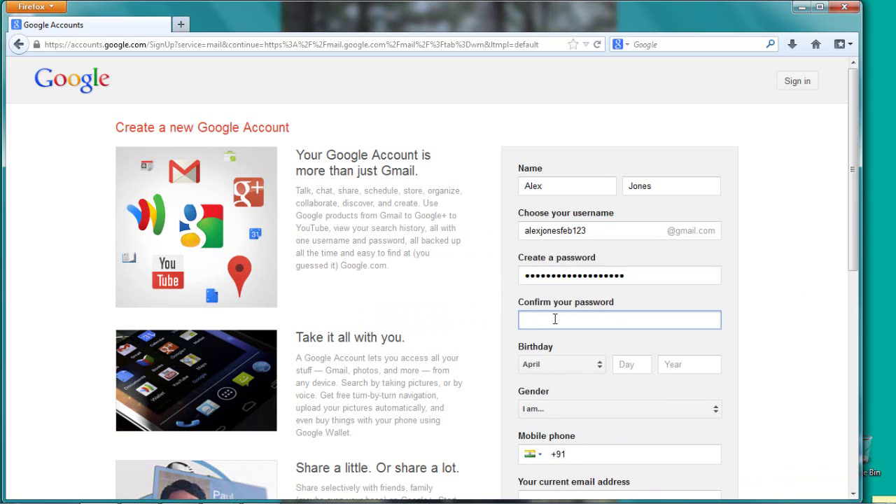
key(ctrl+v)
click(763, 317)
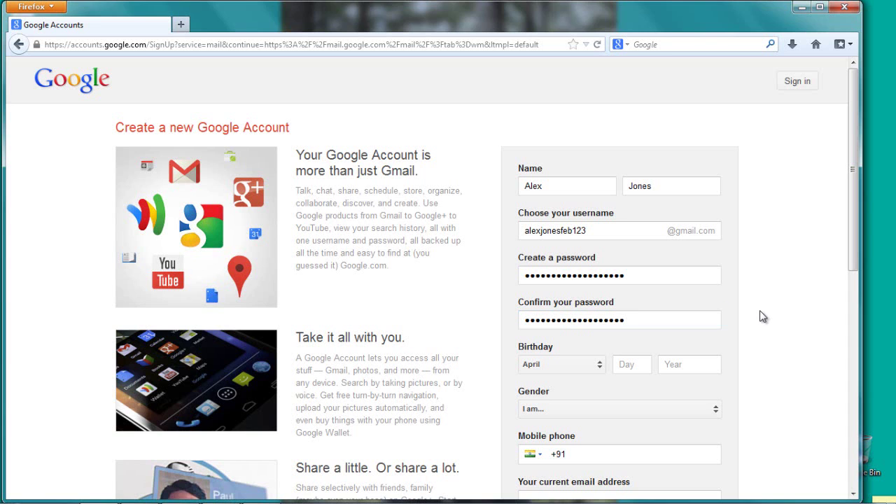
scroll(763, 317, down, 3)
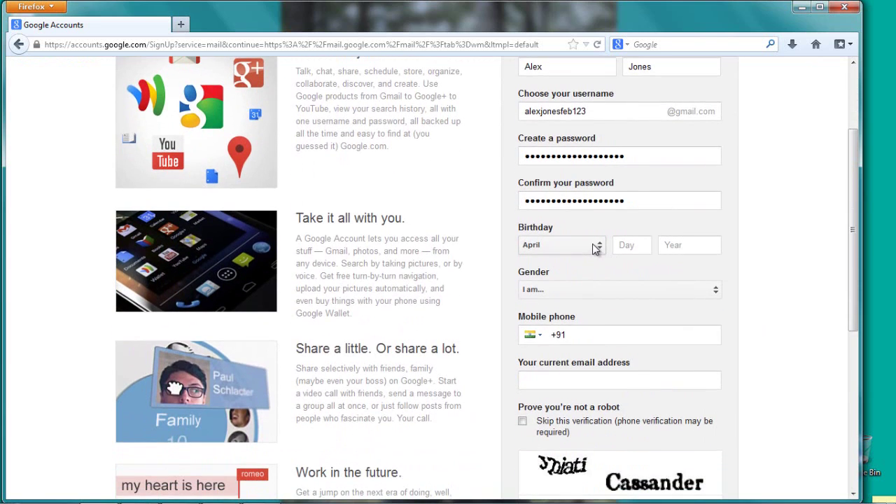
click(595, 250)
click(574, 283)
click(629, 245)
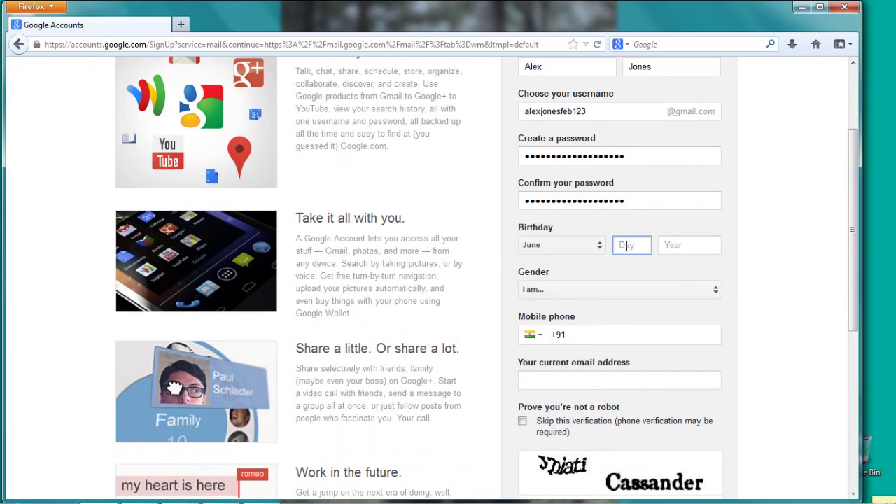
text(08)
click(715, 255)
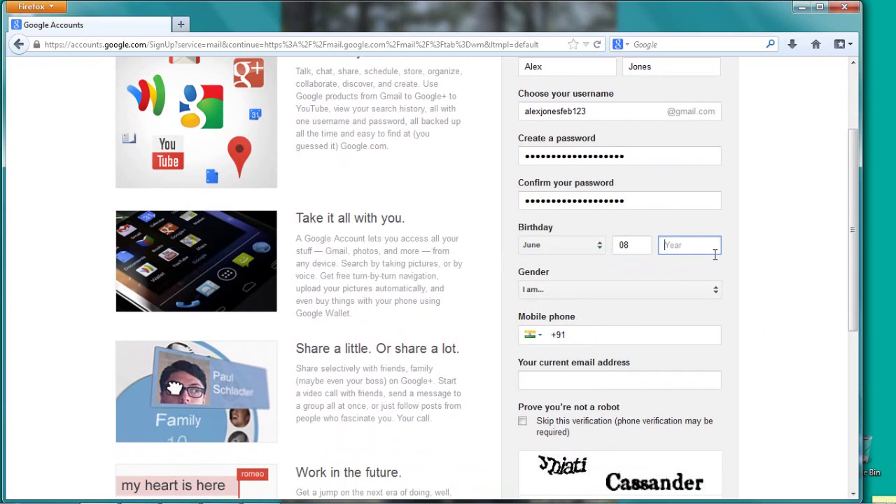
text(1990)
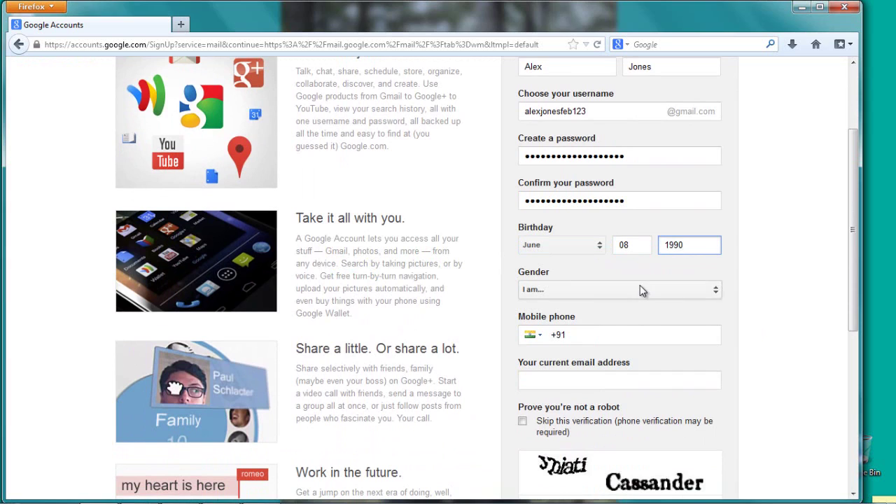
click(640, 287)
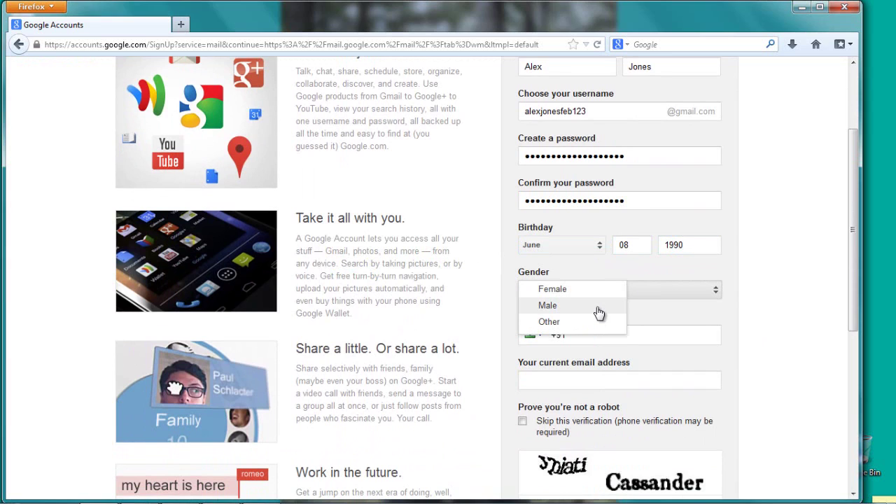
click(599, 312)
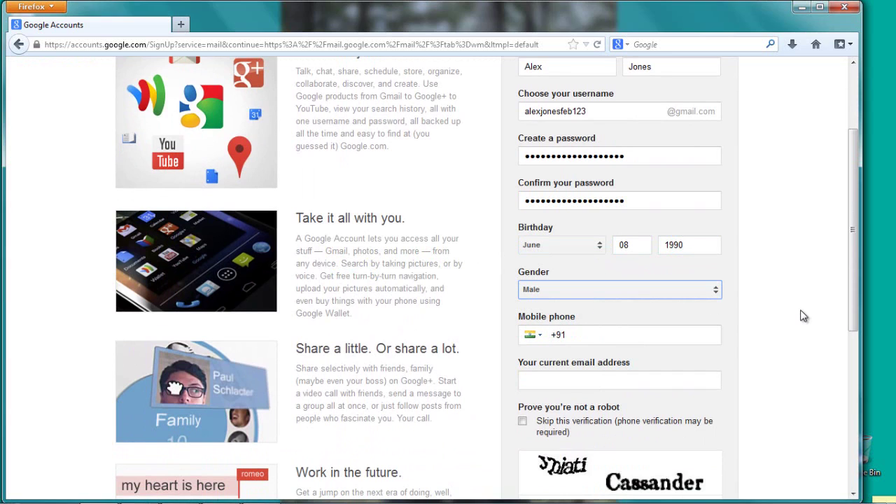
Step: Leave the mobile phone and current email fields blank and move to the captcha box
scroll(803, 314, down, 3)
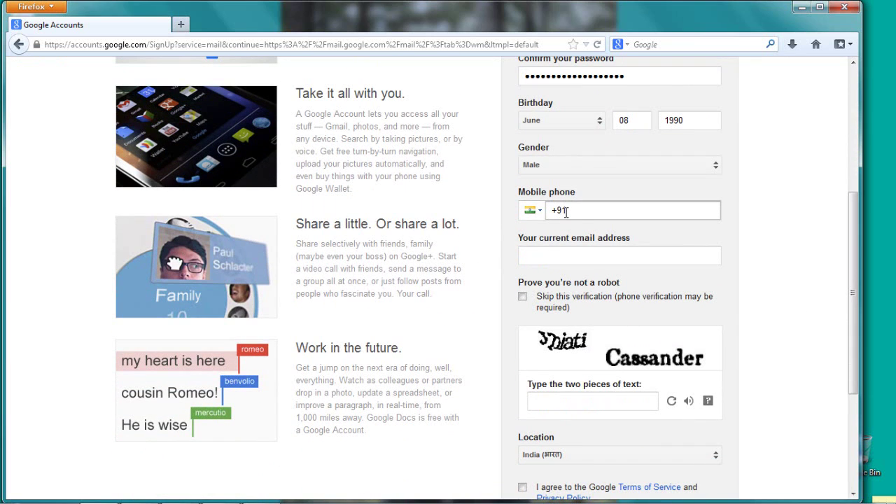
click(585, 211)
click(586, 254)
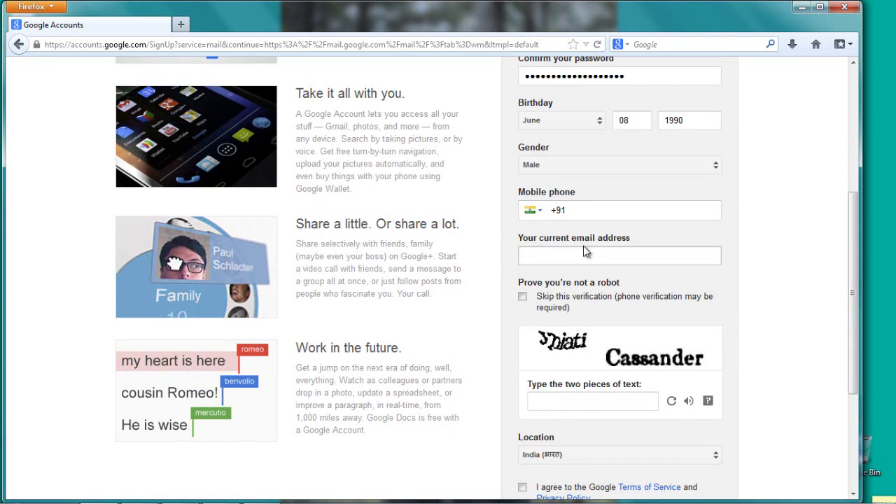
click(593, 208)
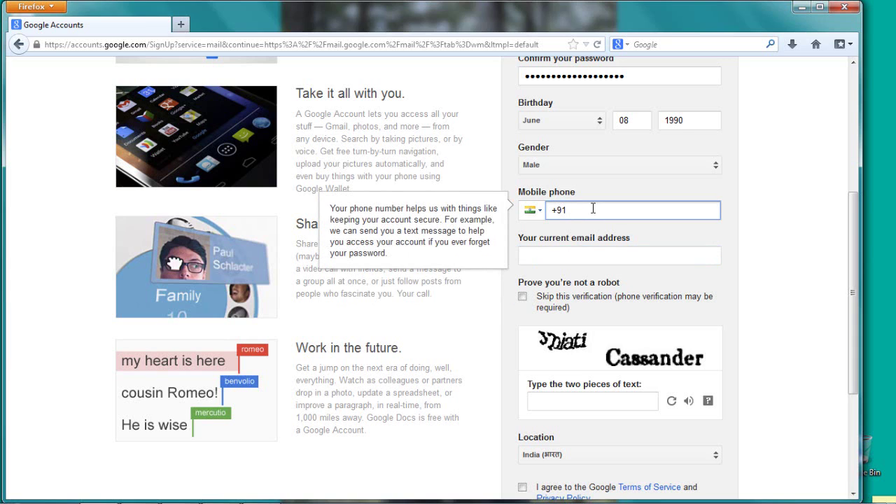
click(760, 256)
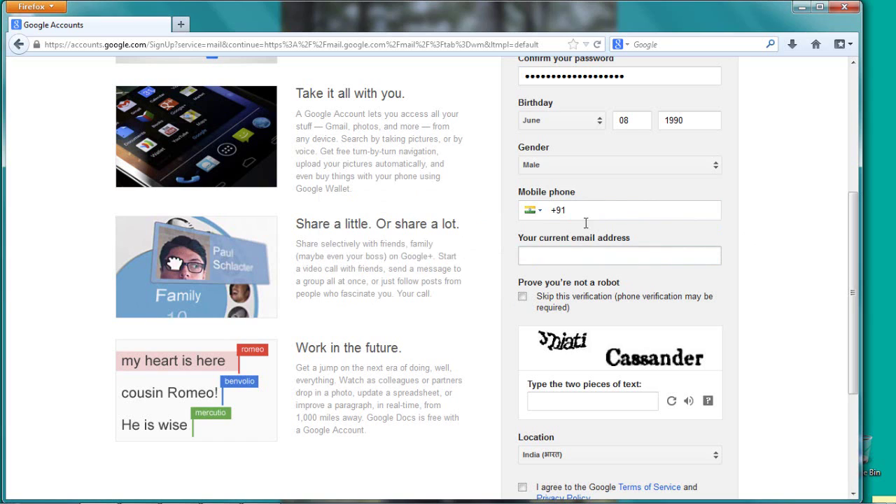
click(557, 396)
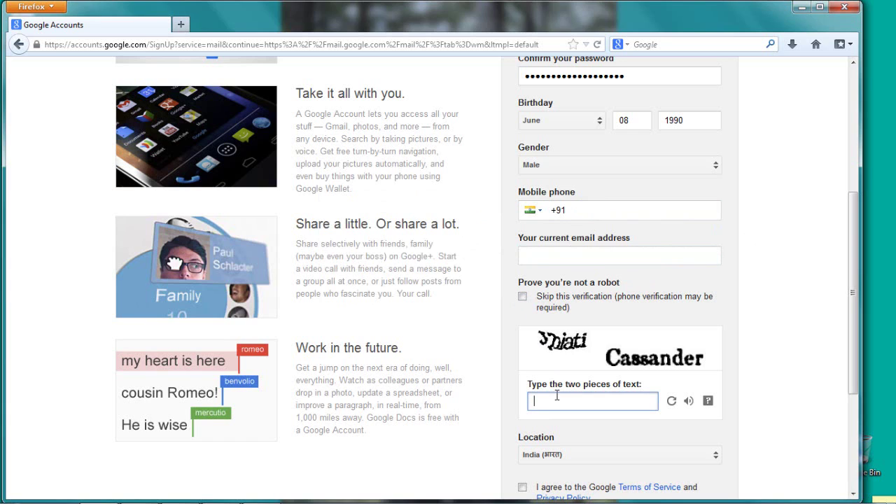
Step: Enter the two captcha words shown in the image
text(ypi)
text(at)
text(i C)
text(ass)
text(and)
text(er)
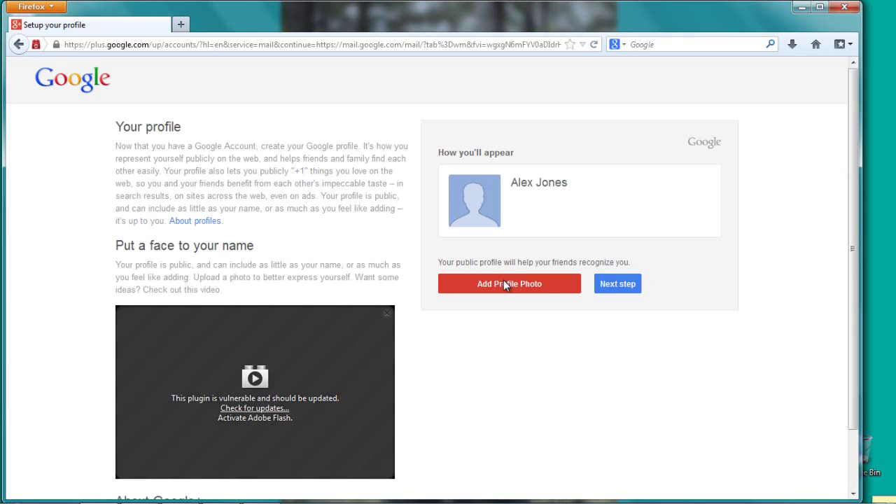
Step: Skip adding a profile photo and continue with Next step
click(616, 292)
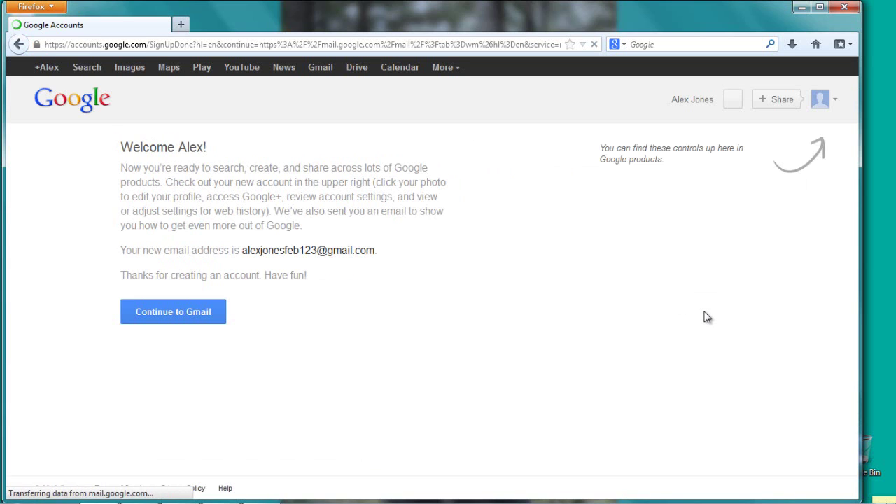
Step: Continue from the Welcome page into the new account's Gmail inbox
click(188, 320)
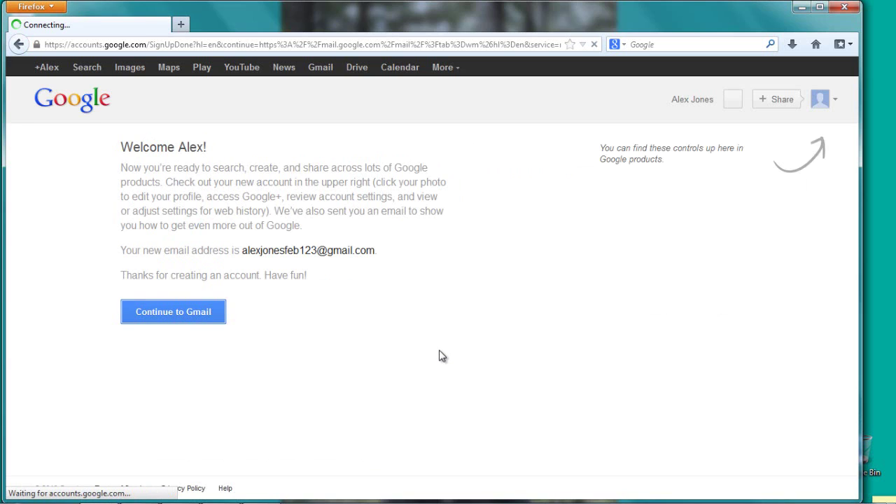